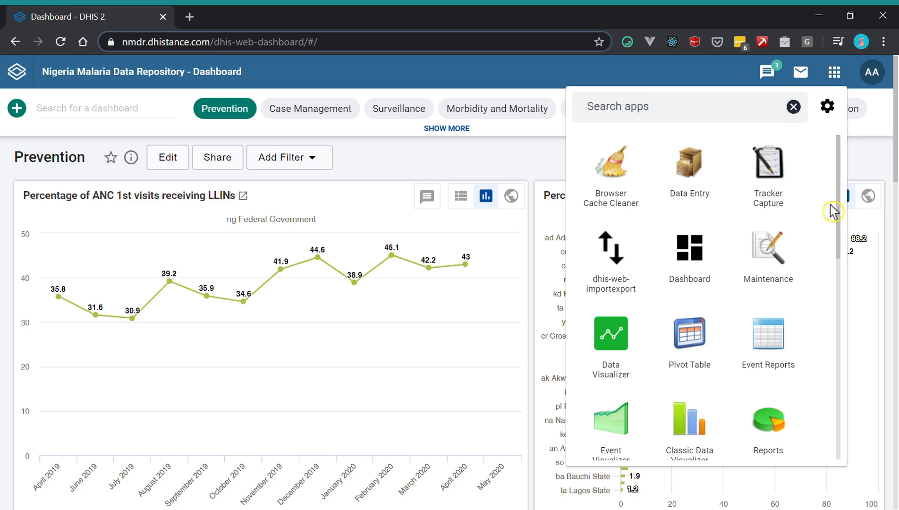
- Open the Data Visualizer app to start a new column chart
{"action": "left_click", "coordinate": [618, 349]}
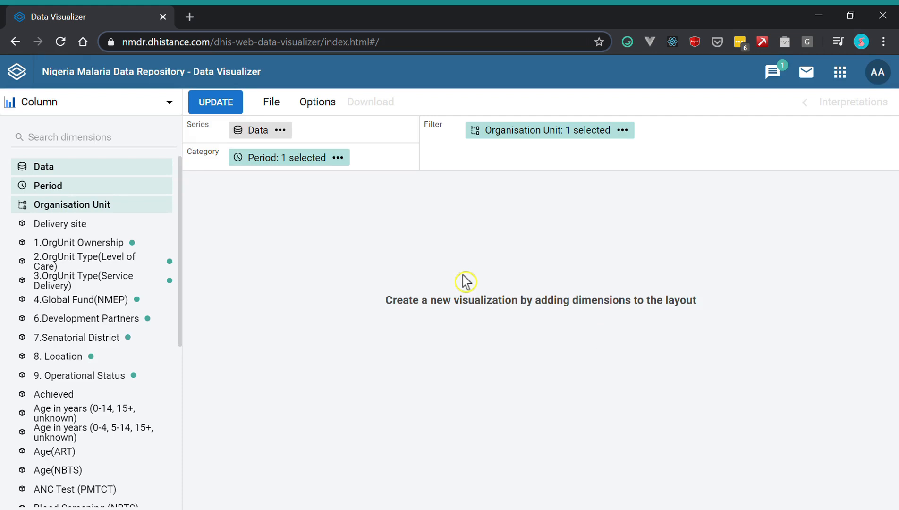
{"action": "left_click_drag", "start_coordinate": [452, 288], "coordinate": [357, 290]}
{"action": "left_click", "coordinate": [396, 368]}
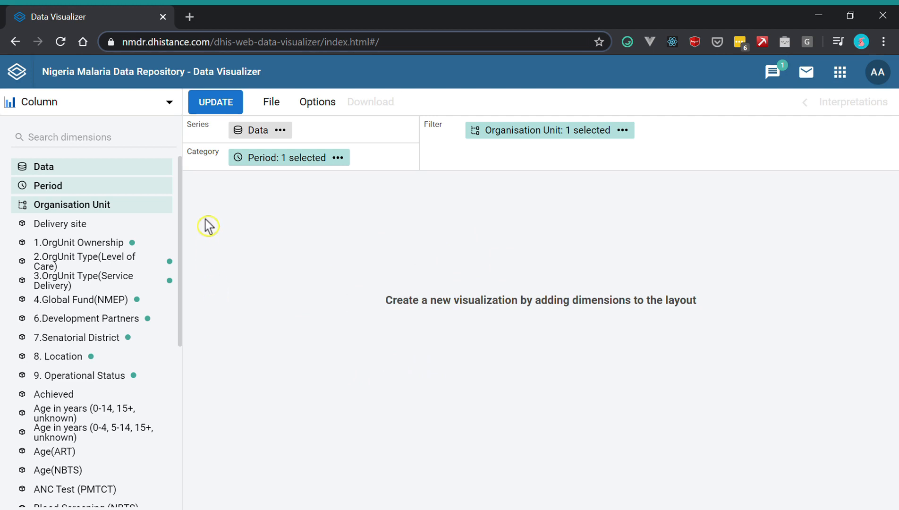
{"action": "left_click", "coordinate": [170, 108]}
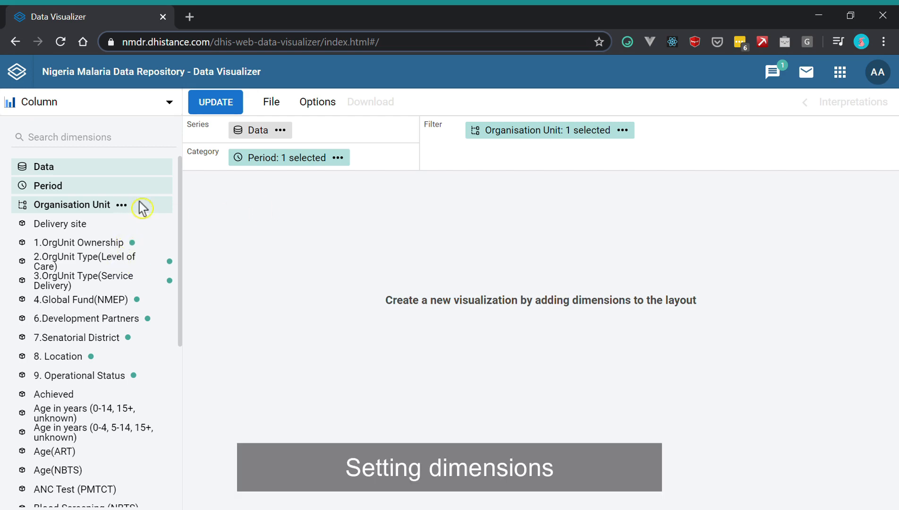
- In the Data dimension, list the data elements of the group 120. Malaria Testing
{"action": "left_click", "coordinate": [50, 174]}
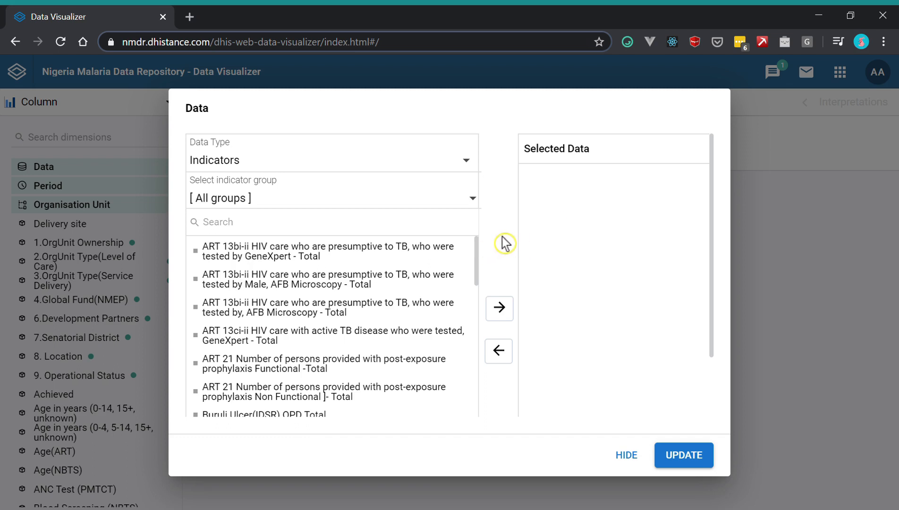
{"action": "scroll", "coordinate": [343, 364], "scroll_direction": "down", "scroll_amount": 10}
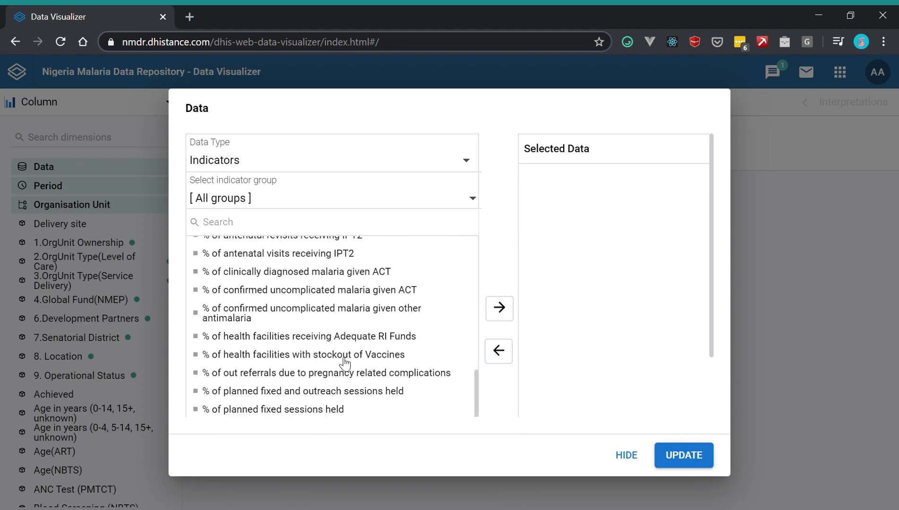
{"action": "scroll", "coordinate": [344, 365], "scroll_direction": "down", "scroll_amount": 4}
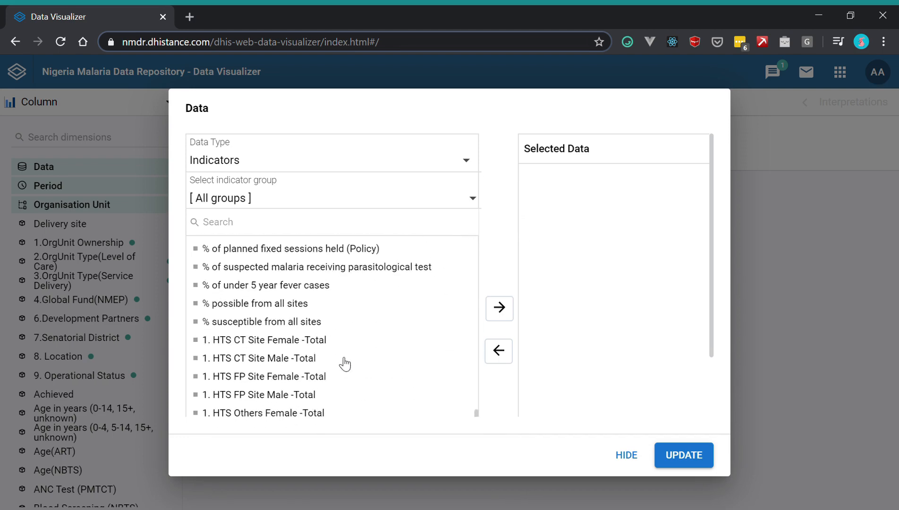
{"action": "left_click", "coordinate": [428, 163]}
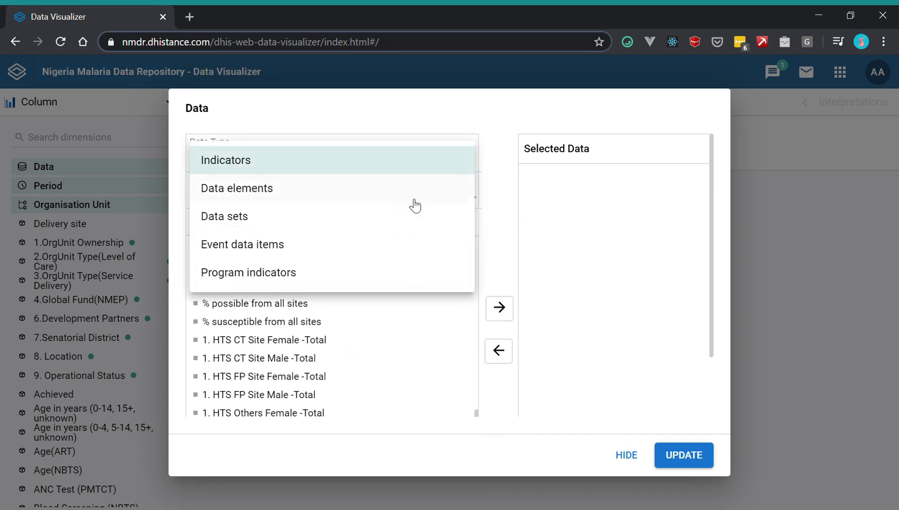
{"action": "left_click", "coordinate": [426, 189]}
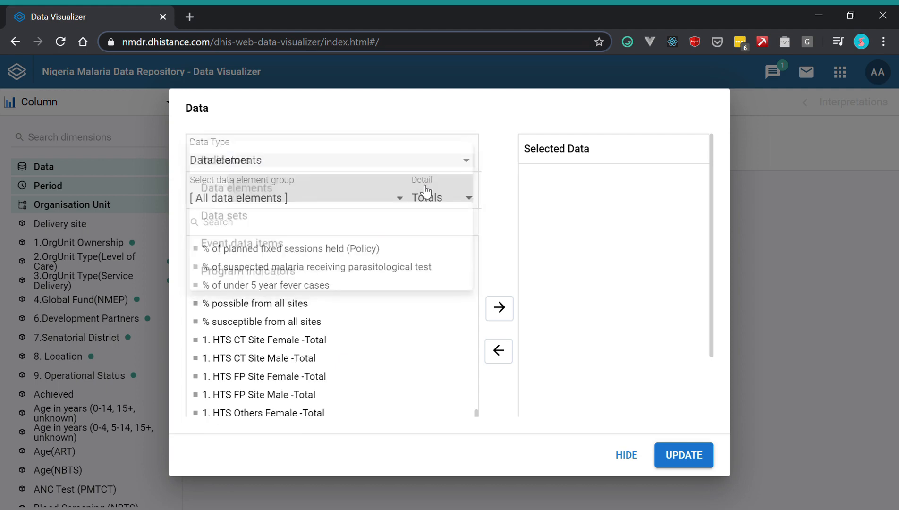
{"action": "left_click", "coordinate": [388, 209]}
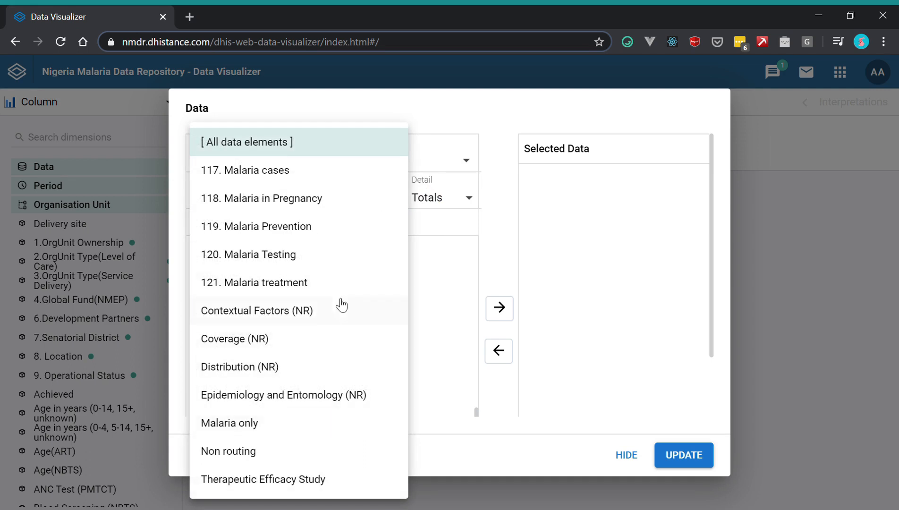
{"action": "left_click", "coordinate": [355, 256]}
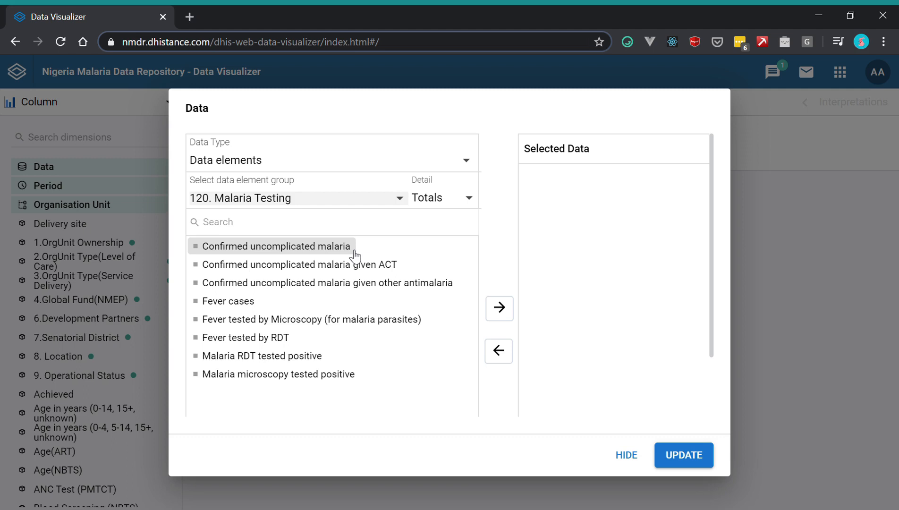
- Add Fever tested by RDT and Fever tested by Microscopy (for malaria parasites) to the selected data and update the chart
{"action": "double_click", "coordinate": [269, 337]}
{"action": "double_click", "coordinate": [285, 319]}
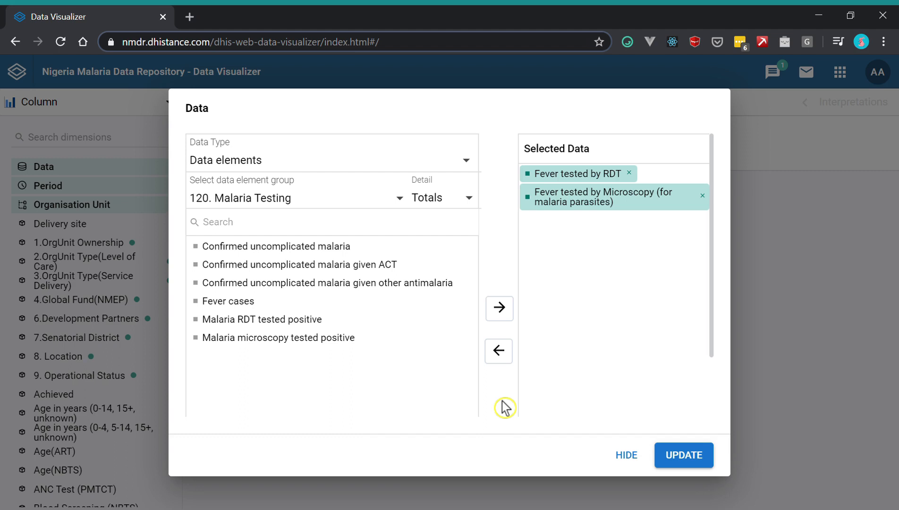
{"action": "scroll", "coordinate": [505, 407], "scroll_direction": "down", "scroll_amount": 2}
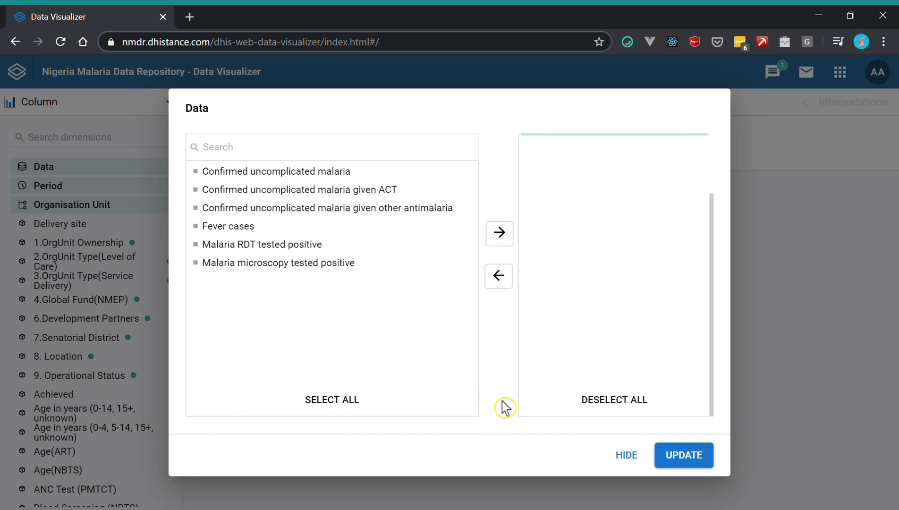
{"action": "left_click", "coordinate": [700, 460]}
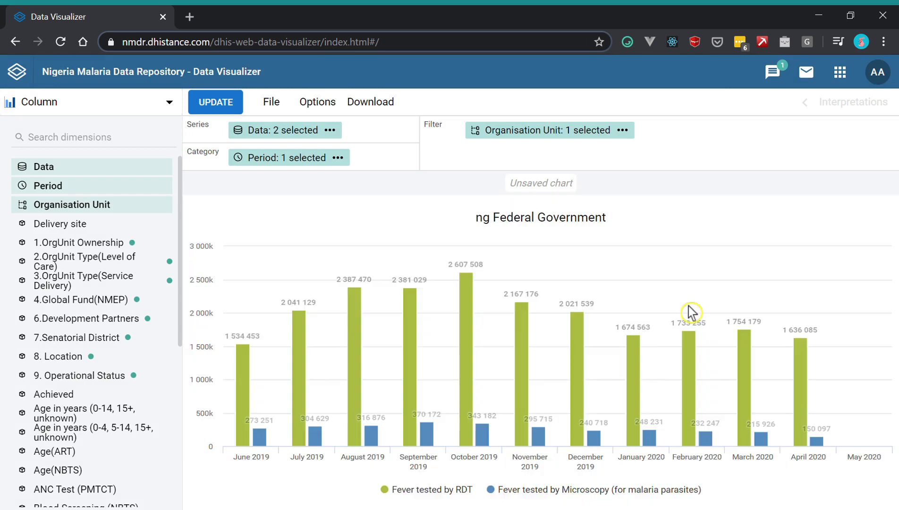
- In the Period dimension, replace the selected Last 12 months with the relative period Last 6 months
{"action": "mouse_move", "coordinate": [314, 306]}
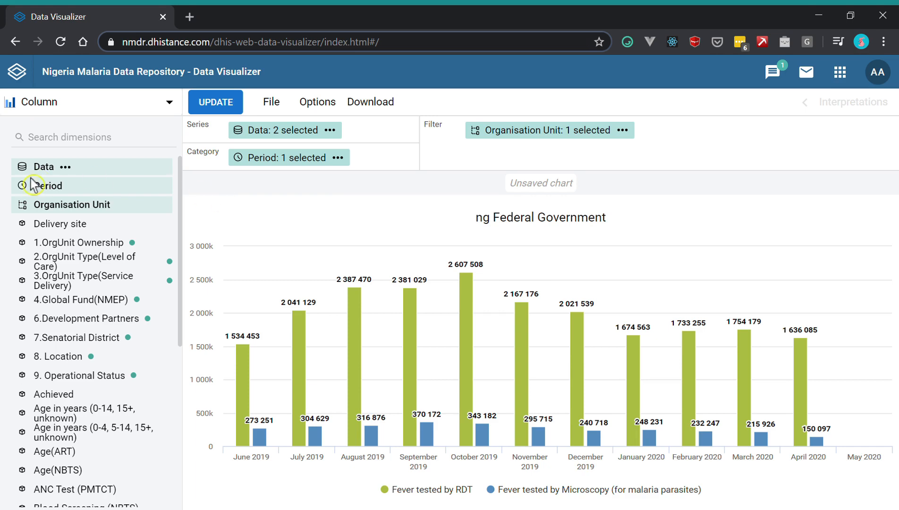
{"action": "left_click", "coordinate": [50, 186]}
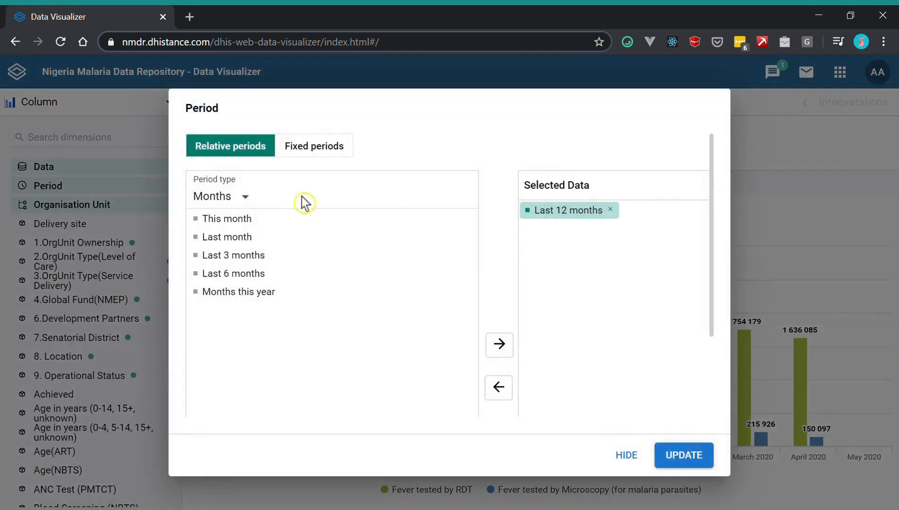
{"action": "left_click", "coordinate": [615, 212]}
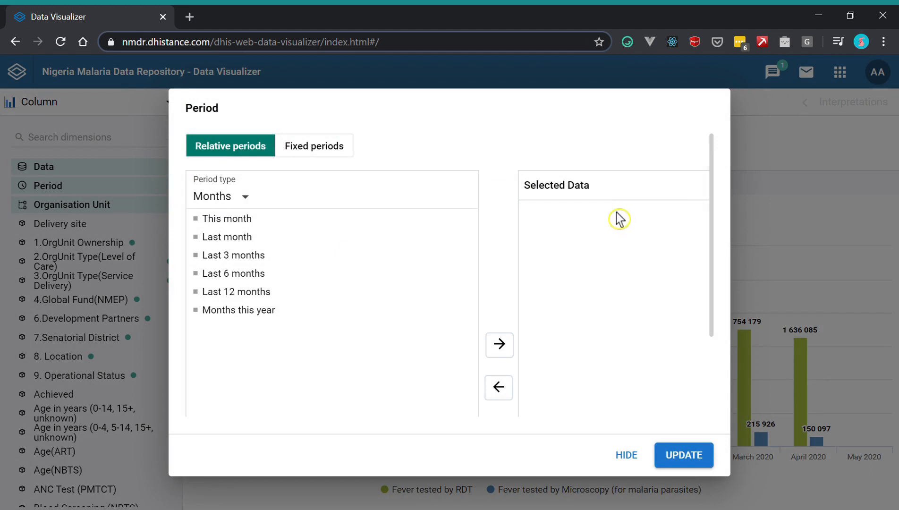
{"action": "left_click", "coordinate": [238, 276]}
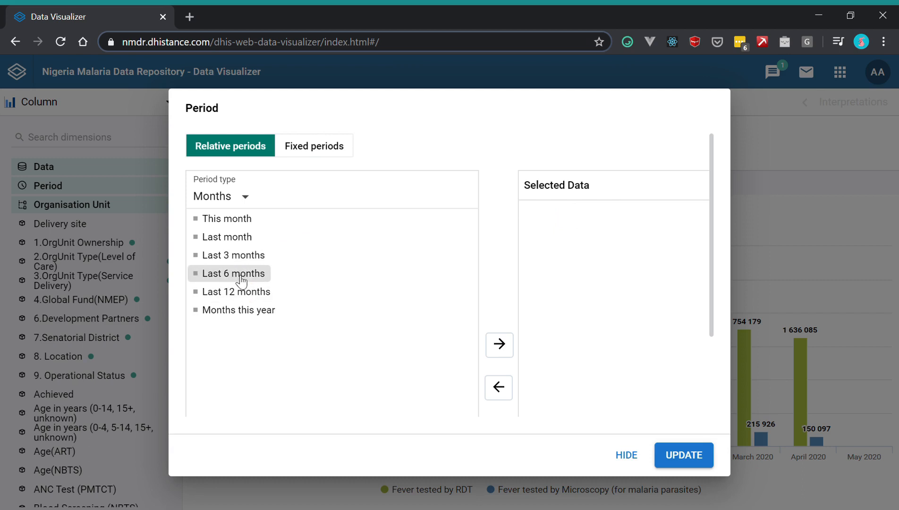
{"action": "double_click", "coordinate": [242, 280]}
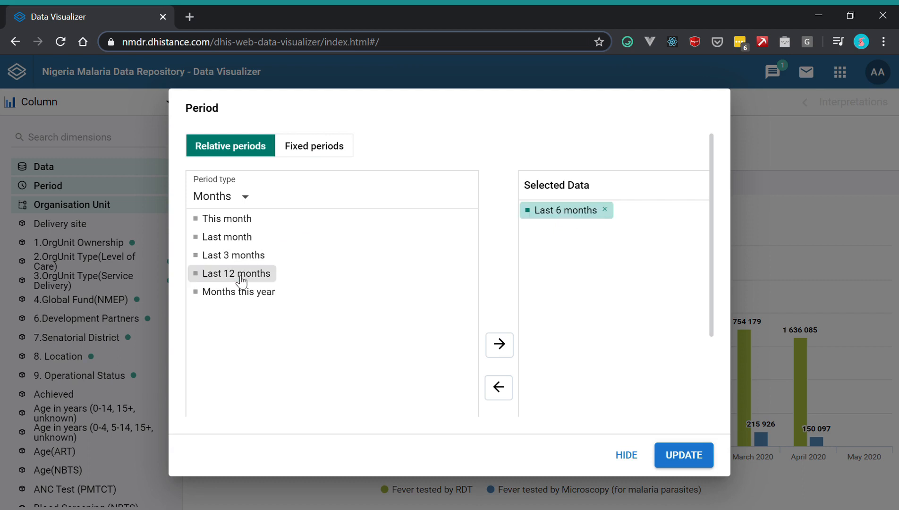
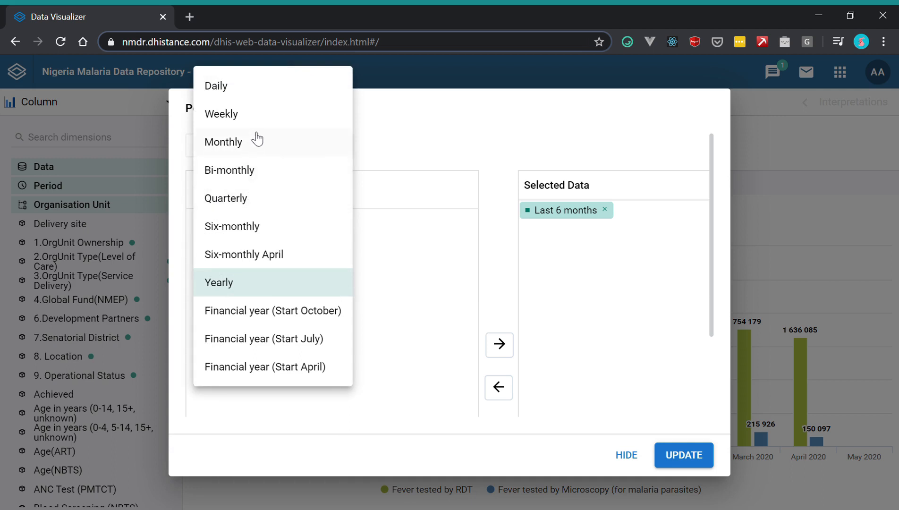
- Examine the Weekly fixed periods for 2020 and return to the relative periods
{"action": "left_click", "coordinate": [259, 124]}
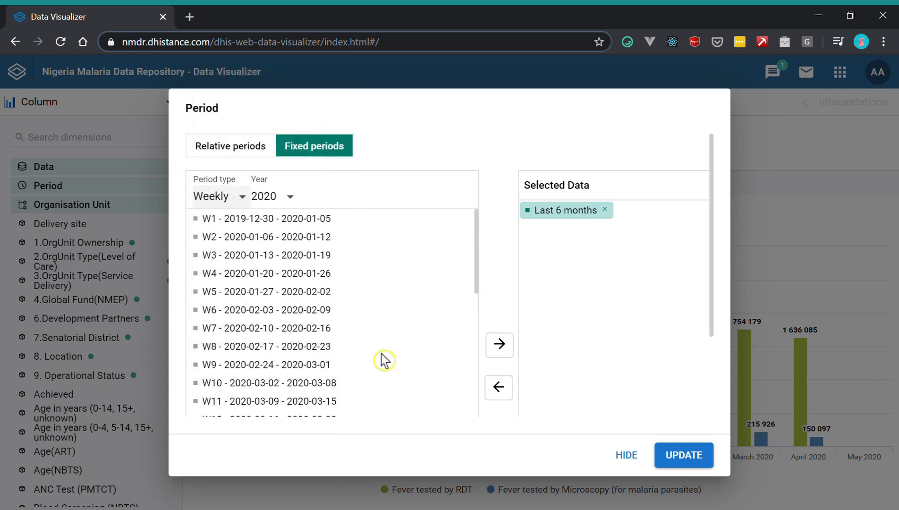
{"action": "scroll", "coordinate": [385, 360], "scroll_direction": "down", "scroll_amount": 12}
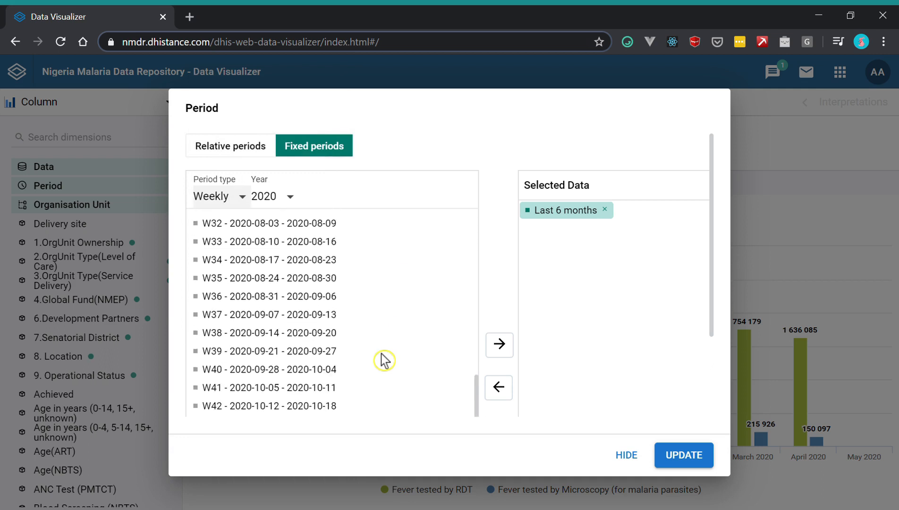
{"action": "scroll", "coordinate": [384, 360], "scroll_direction": "down", "scroll_amount": 3}
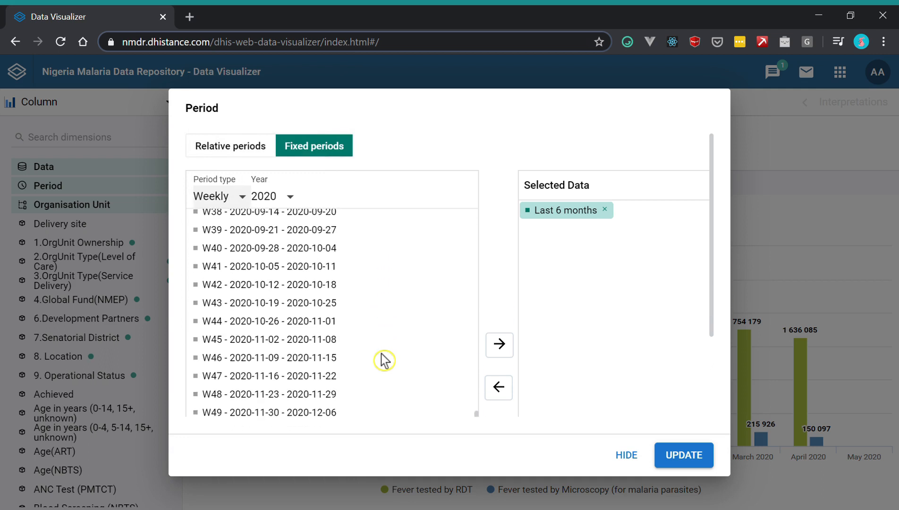
{"action": "left_click", "coordinate": [241, 150]}
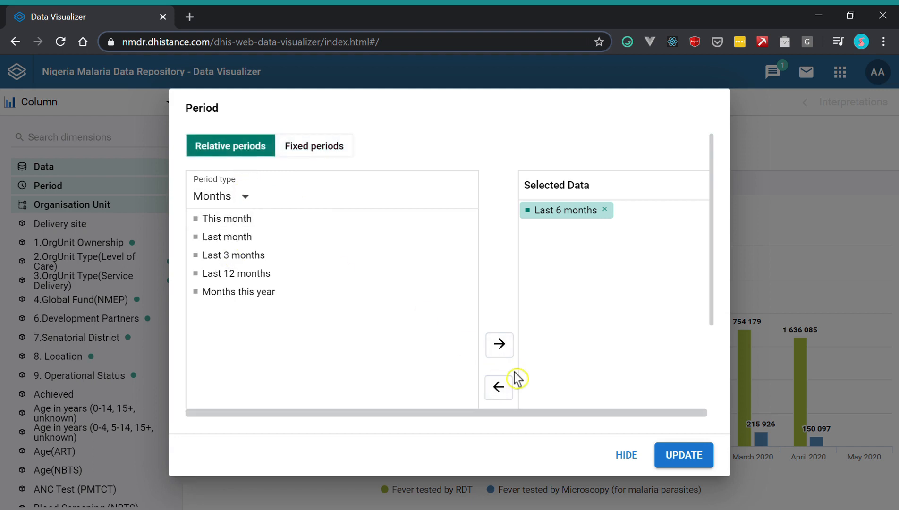
- Clear all selected periods, add the relative period Last 6 months again and update the chart
{"action": "scroll", "coordinate": [515, 377], "scroll_direction": "down", "scroll_amount": 3}
{"action": "left_click", "coordinate": [616, 385]}
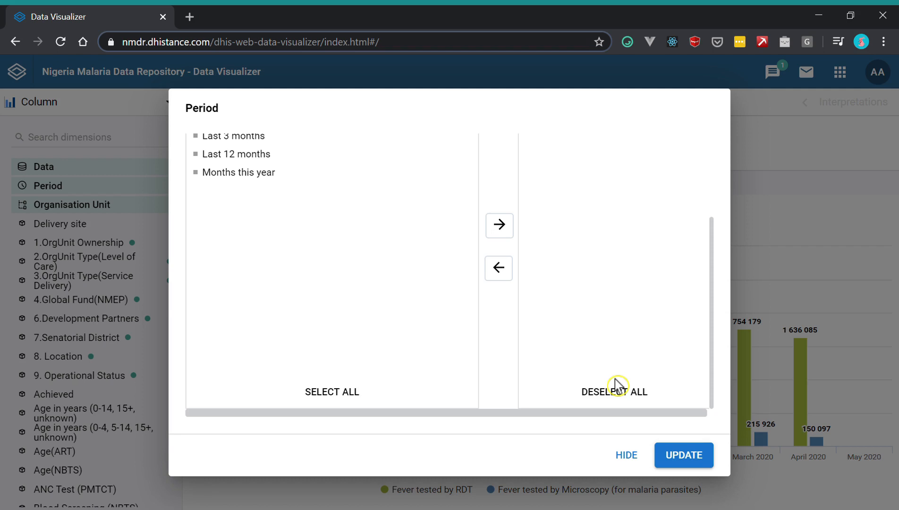
{"action": "scroll", "coordinate": [528, 311], "scroll_direction": "up", "scroll_amount": 3}
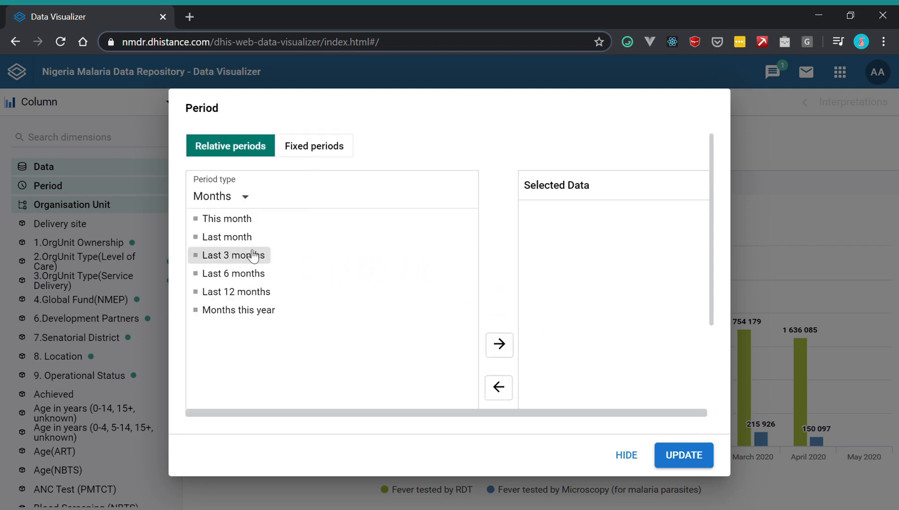
{"action": "double_click", "coordinate": [230, 278]}
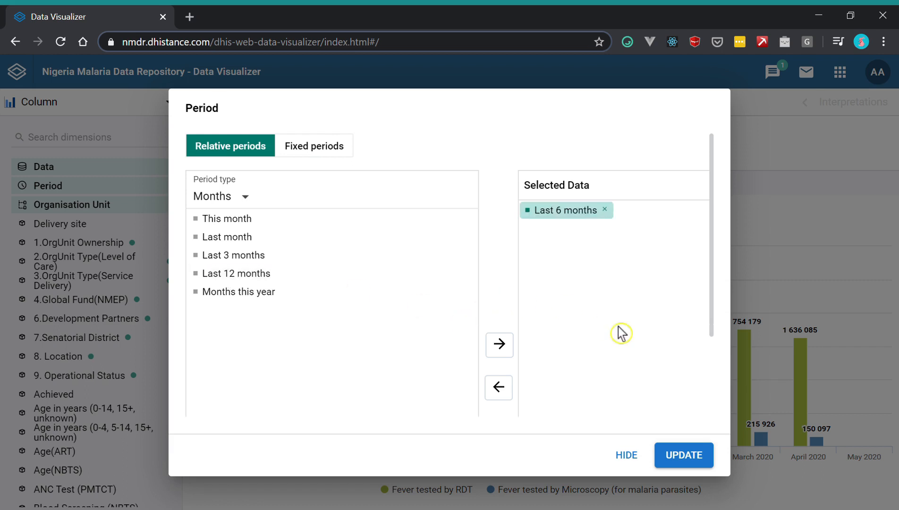
{"action": "left_click", "coordinate": [676, 461]}
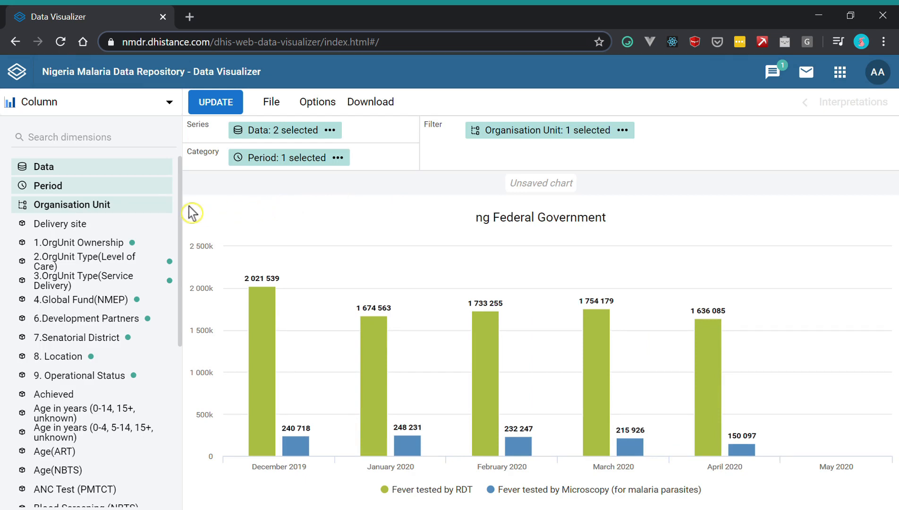
- Open the Organisation Unit dimension and examine the available organisation unit levels and groups without selecting any
{"action": "left_click", "coordinate": [79, 208]}
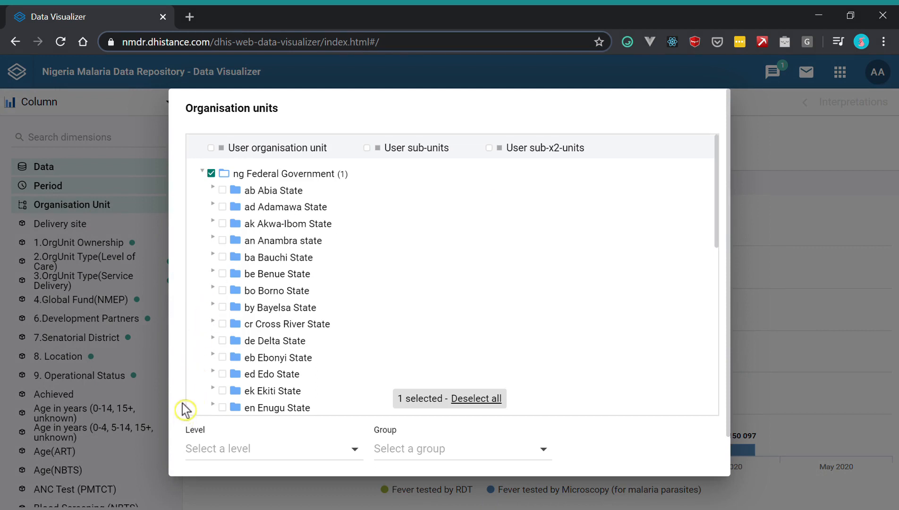
{"action": "left_click", "coordinate": [225, 447]}
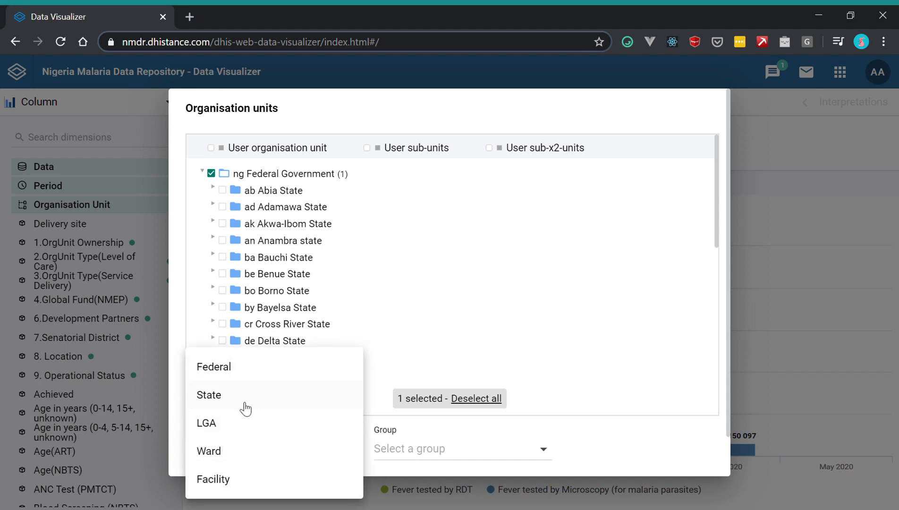
{"action": "left_click", "coordinate": [420, 450]}
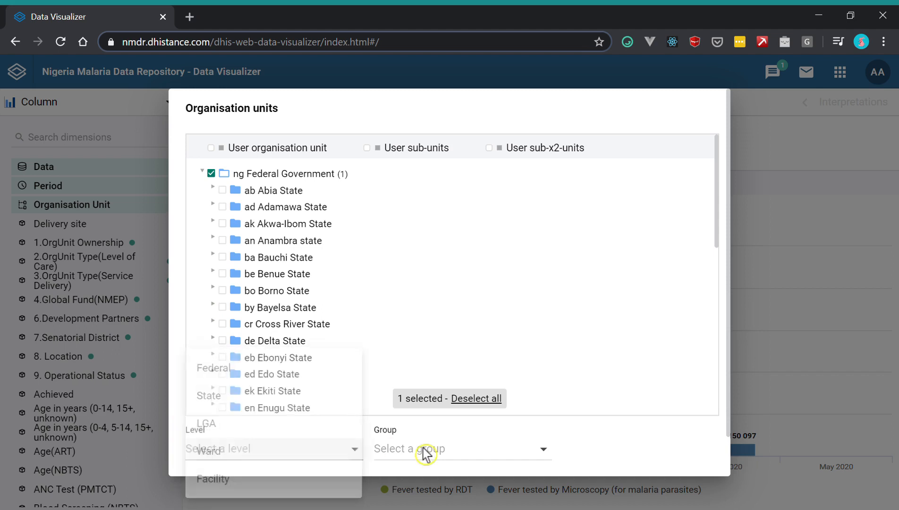
{"action": "left_click", "coordinate": [420, 449]}
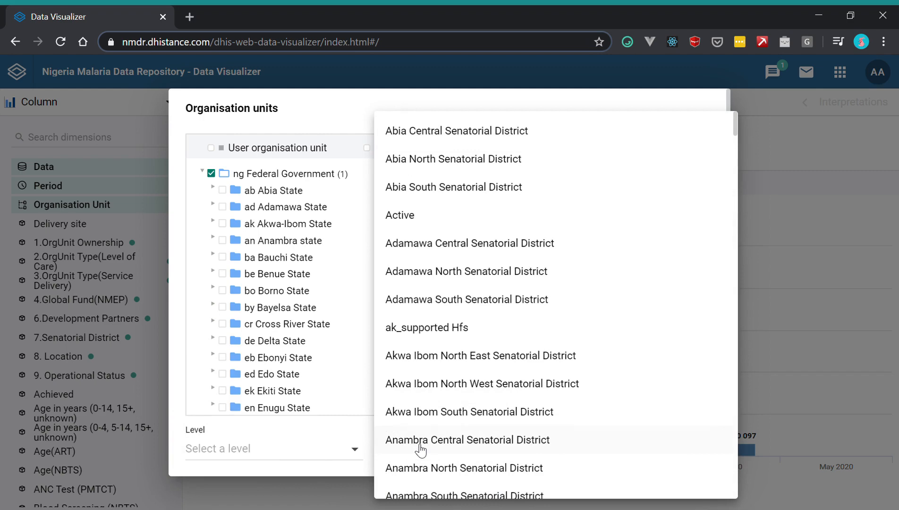
{"action": "scroll", "coordinate": [452, 330], "scroll_direction": "down", "scroll_amount": 1}
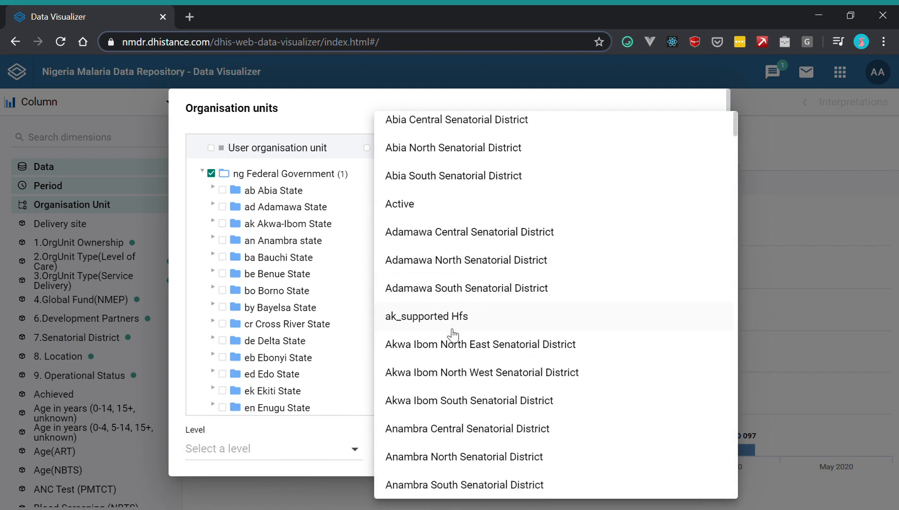
{"action": "scroll", "coordinate": [452, 335], "scroll_direction": "down", "scroll_amount": 15}
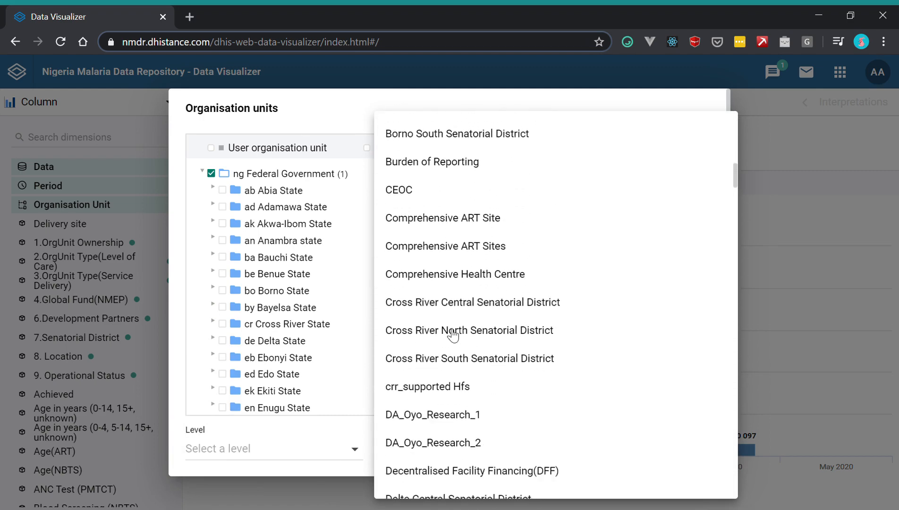
{"action": "scroll", "coordinate": [452, 331], "scroll_direction": "down", "scroll_amount": 5}
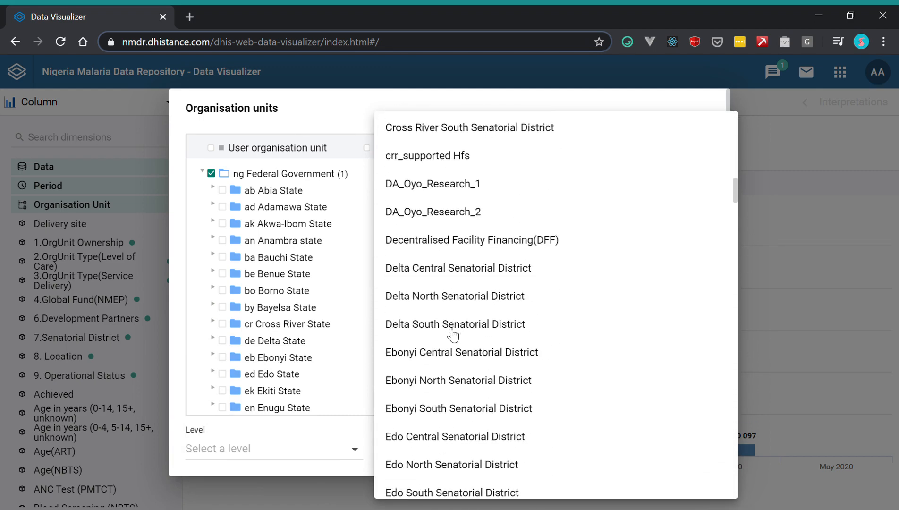
{"action": "left_click", "coordinate": [183, 423]}
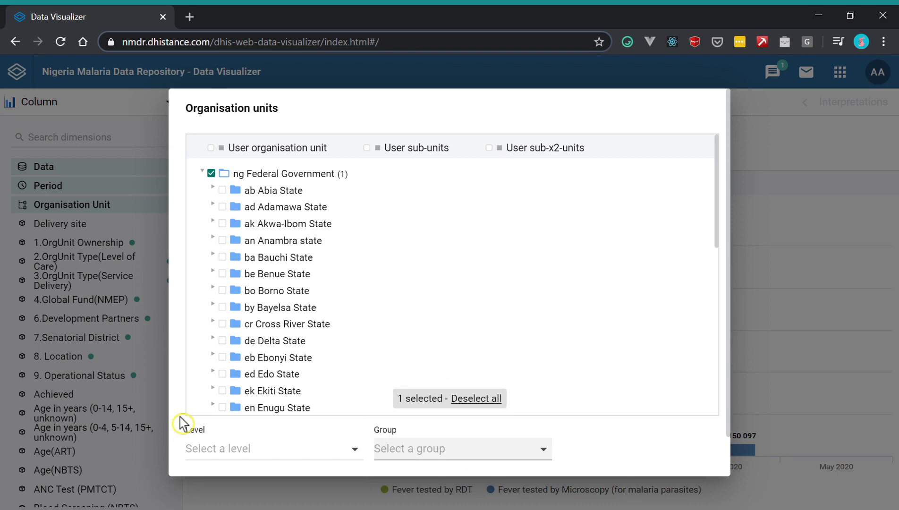
- Select Abia State, replace it with User organisation unit, User sub-units and User sub-x2-units, and close the Organisation units dialog
{"action": "left_click", "coordinate": [230, 193]}
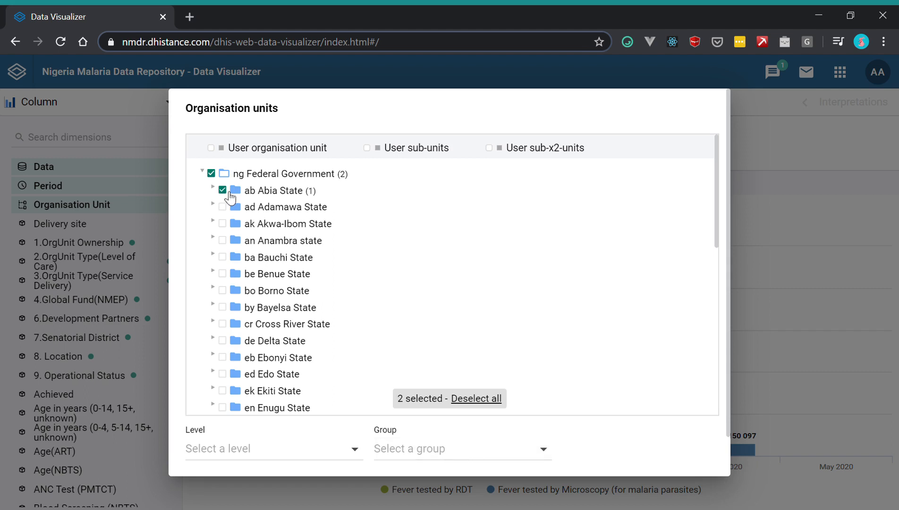
{"action": "left_click", "coordinate": [211, 148]}
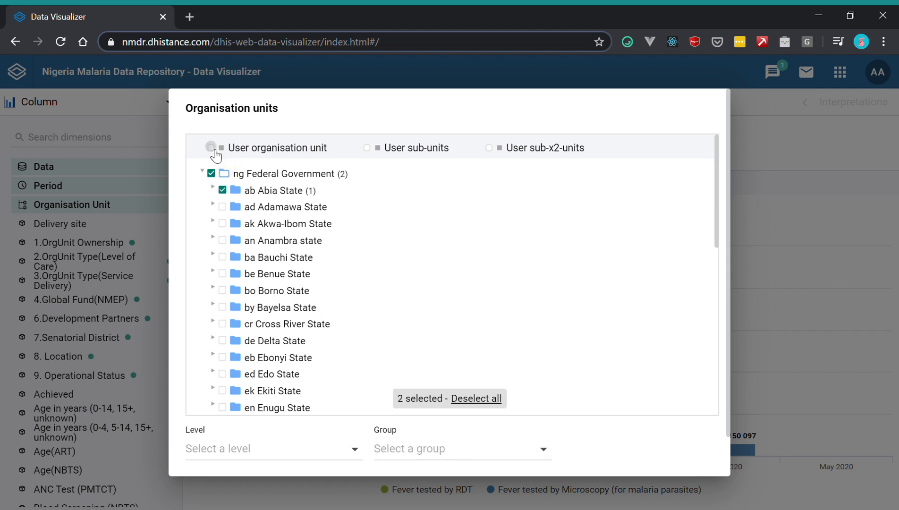
{"action": "left_click", "coordinate": [369, 149]}
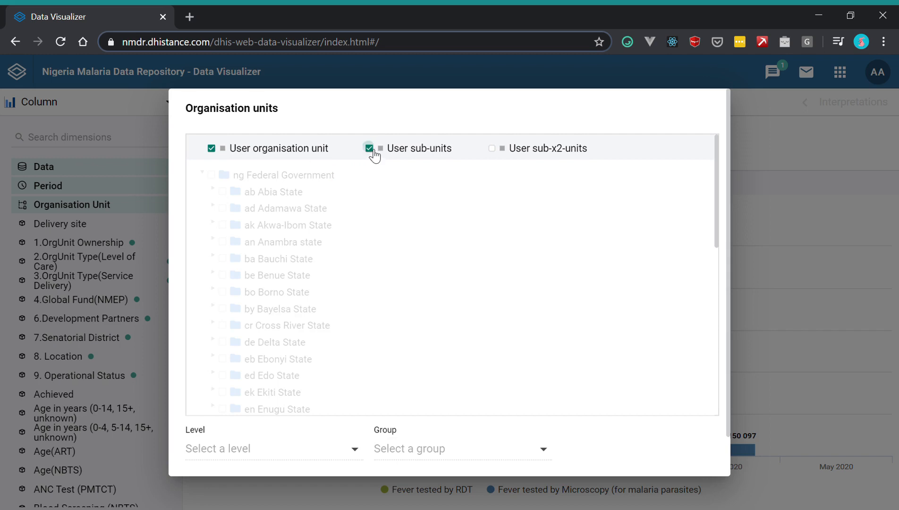
{"action": "left_click", "coordinate": [493, 149]}
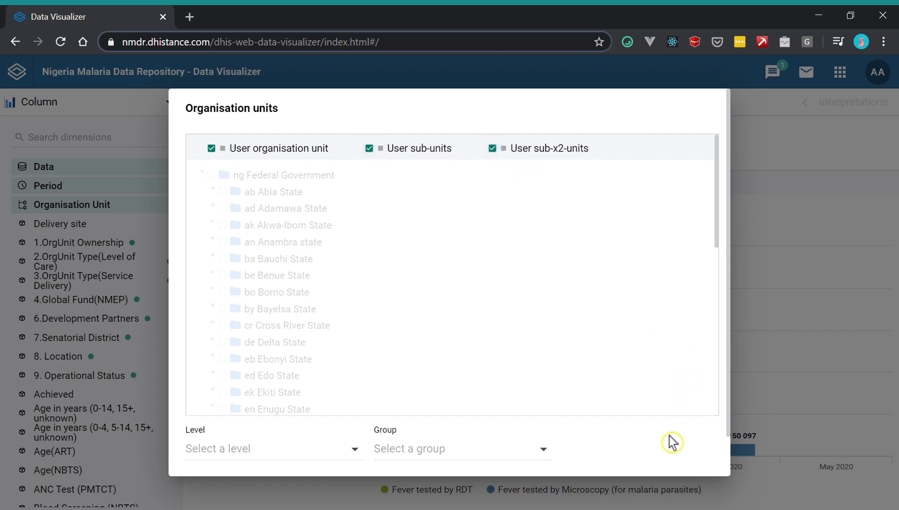
{"action": "scroll", "coordinate": [673, 444], "scroll_direction": "down", "scroll_amount": 1}
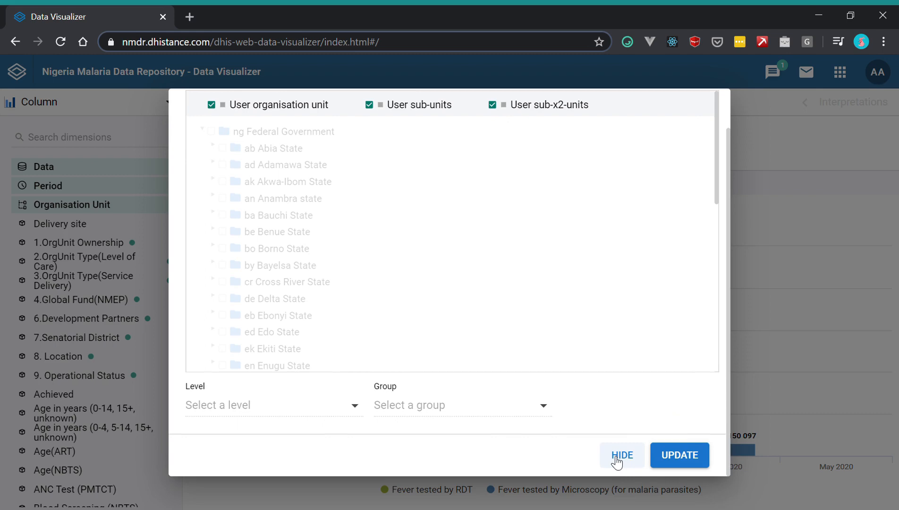
{"action": "left_click", "coordinate": [616, 457]}
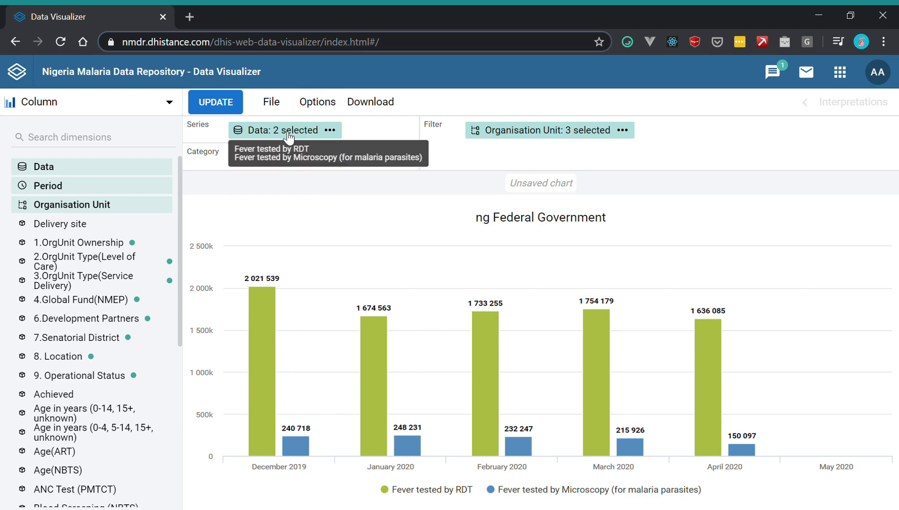
- Try Organisation Unit as the series with Data as the filter, update the chart, and restore the original layout
{"action": "left_click_drag", "start_coordinate": [291, 129], "coordinate": [408, 167]}
{"action": "left_click_drag", "start_coordinate": [474, 169], "coordinate": [513, 146]}
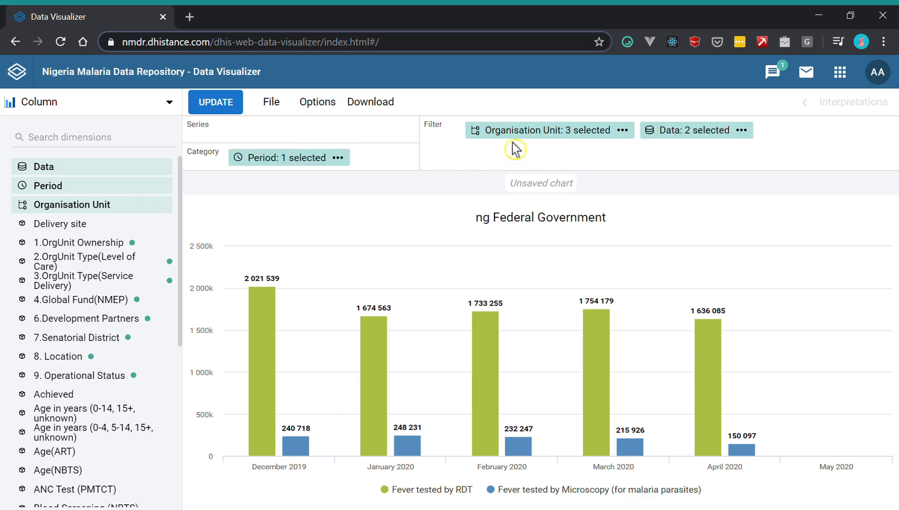
{"action": "left_click_drag", "start_coordinate": [335, 124], "coordinate": [311, 134]}
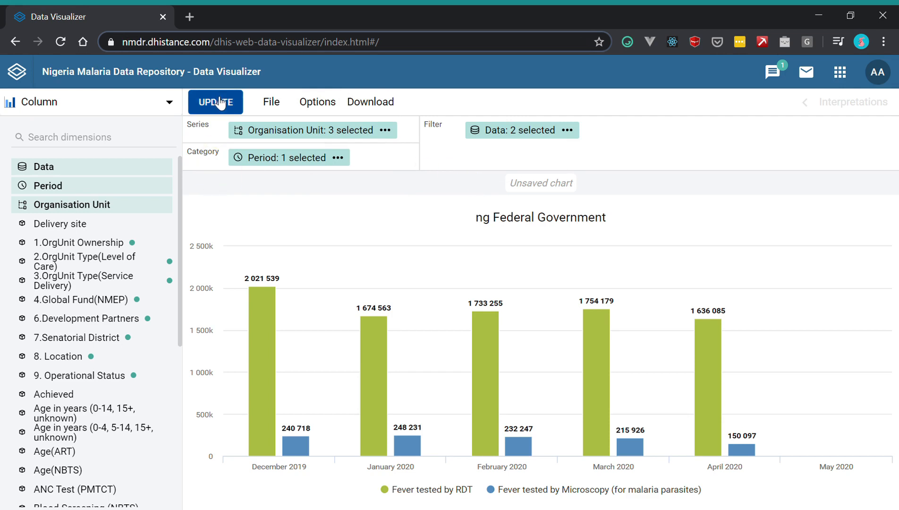
{"action": "left_click", "coordinate": [226, 113]}
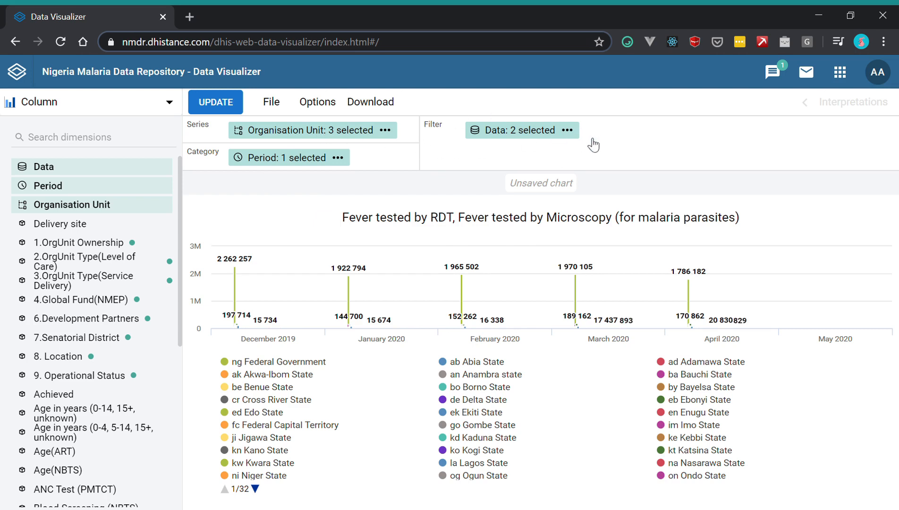
{"action": "left_click_drag", "start_coordinate": [568, 128], "coordinate": [353, 113]}
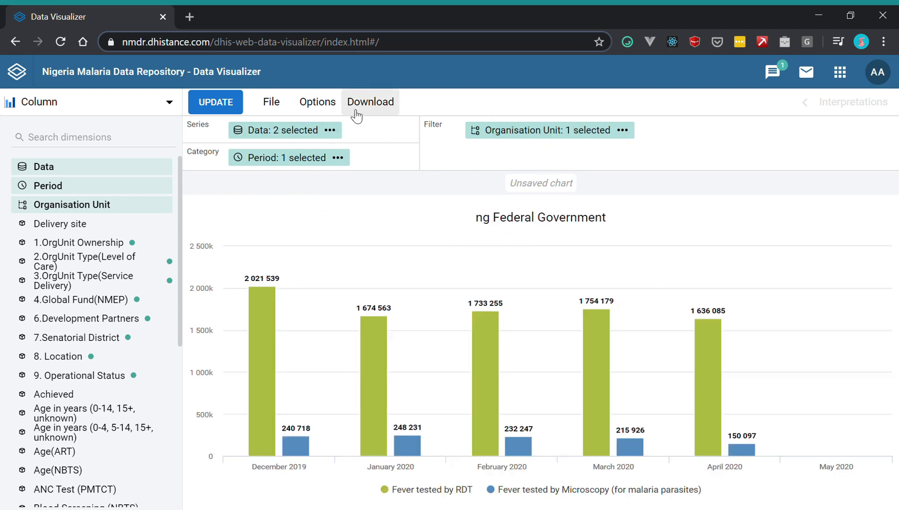
- Save the chart under the name "Fever testing" without a description
{"action": "left_click", "coordinate": [270, 102]}
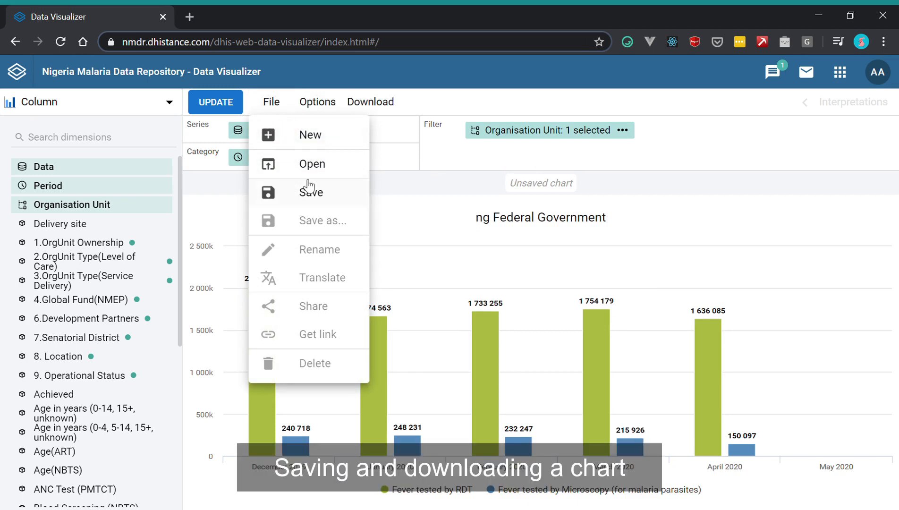
{"action": "left_click", "coordinate": [303, 198]}
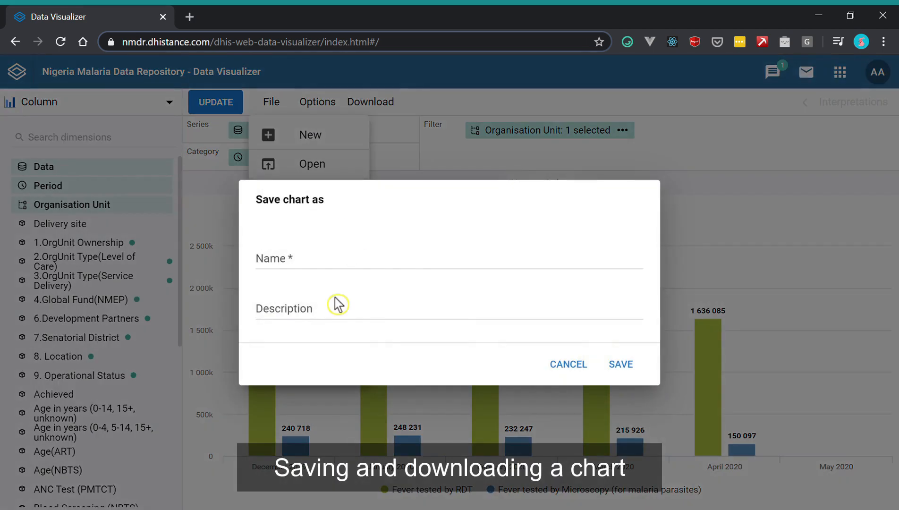
{"action": "left_click", "coordinate": [291, 258]}
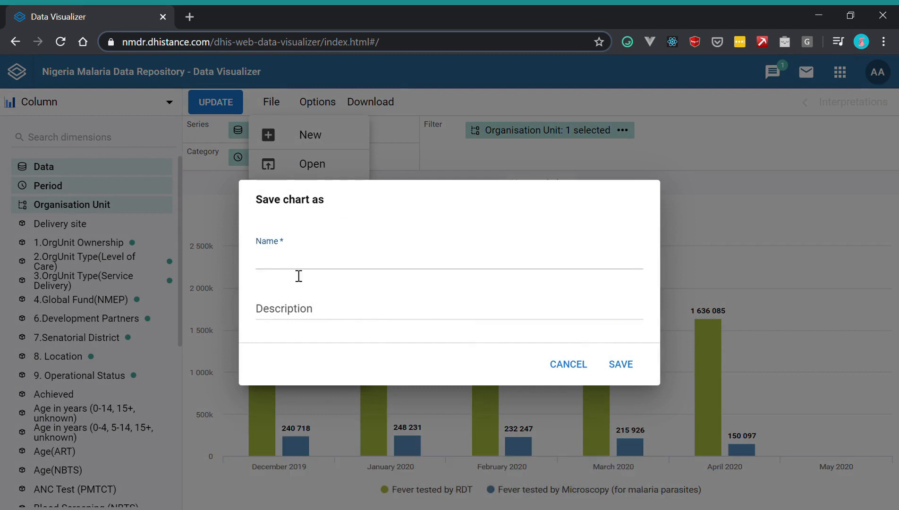
{"action": "left_click", "coordinate": [317, 326]}
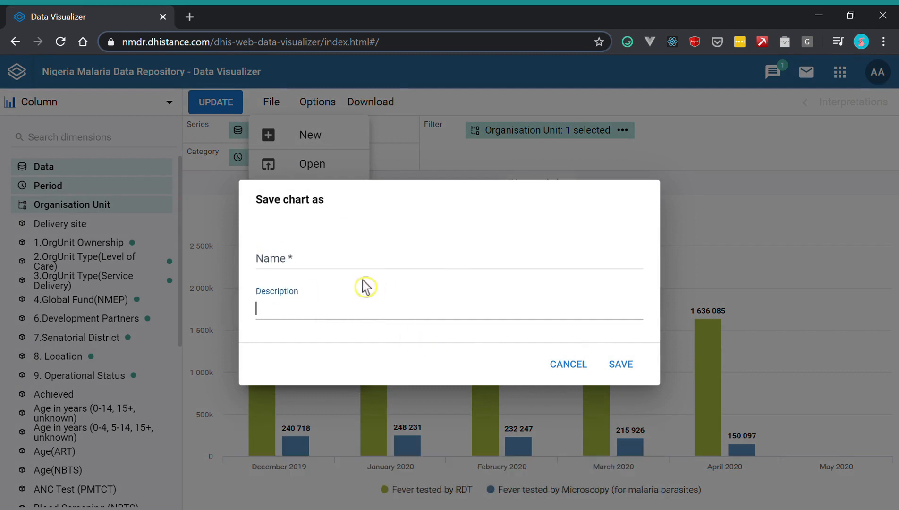
{"action": "left_click", "coordinate": [378, 251]}
{"action": "left_click", "coordinate": [373, 259]}
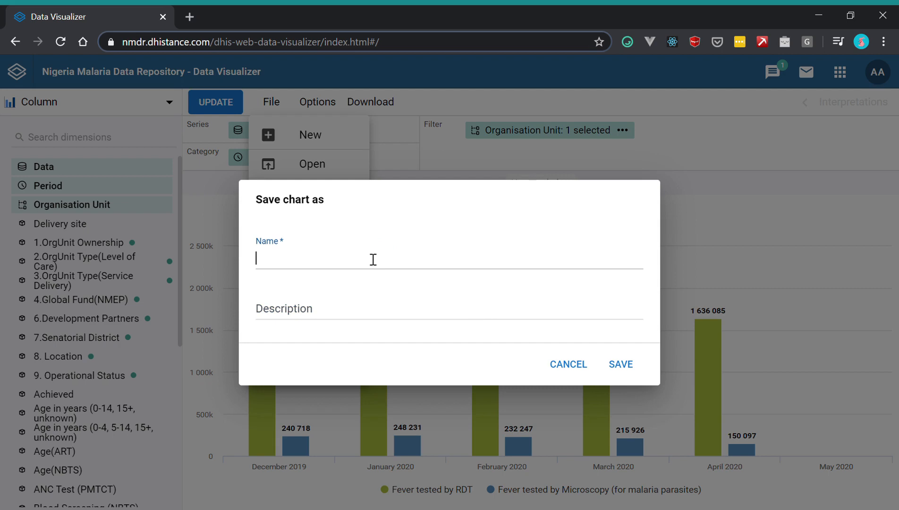
{"action": "type", "text": "Fever testing"}
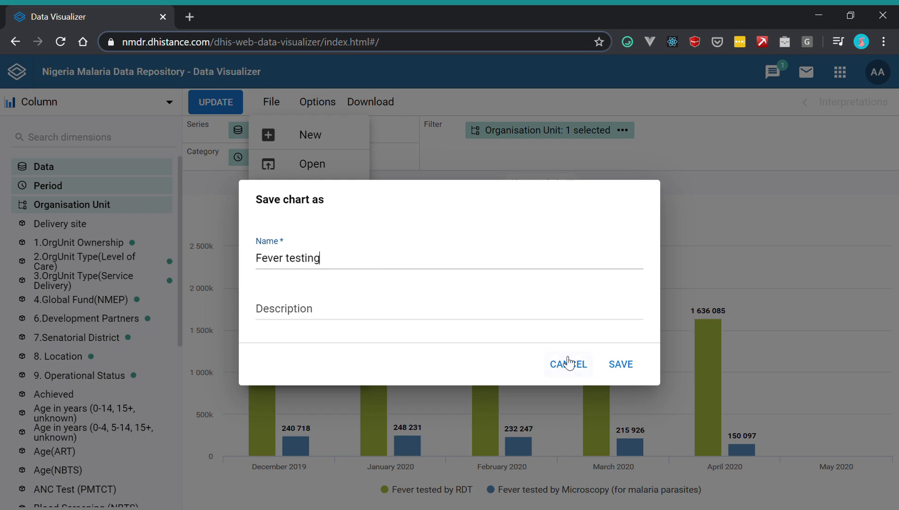
{"action": "left_click", "coordinate": [620, 365]}
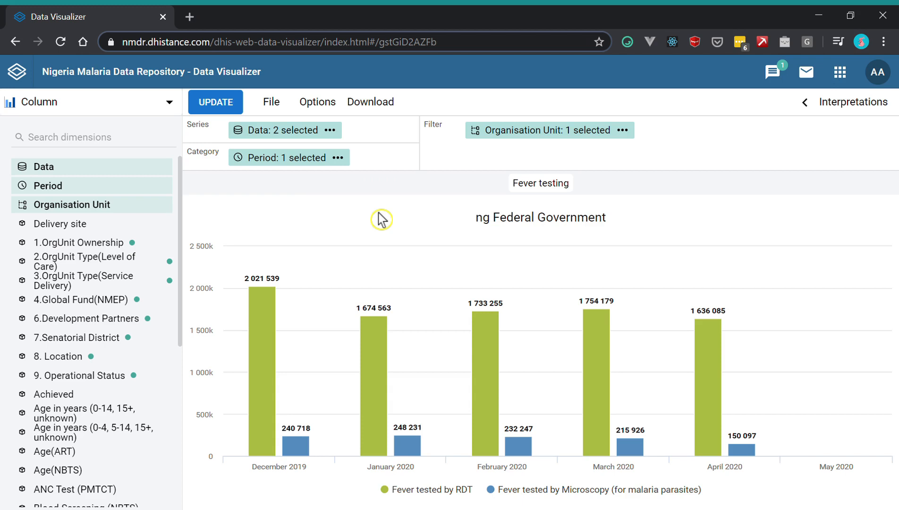
- Download the Fever testing chart as a PNG image and return to the chart after viewing it
{"action": "left_click", "coordinate": [377, 105]}
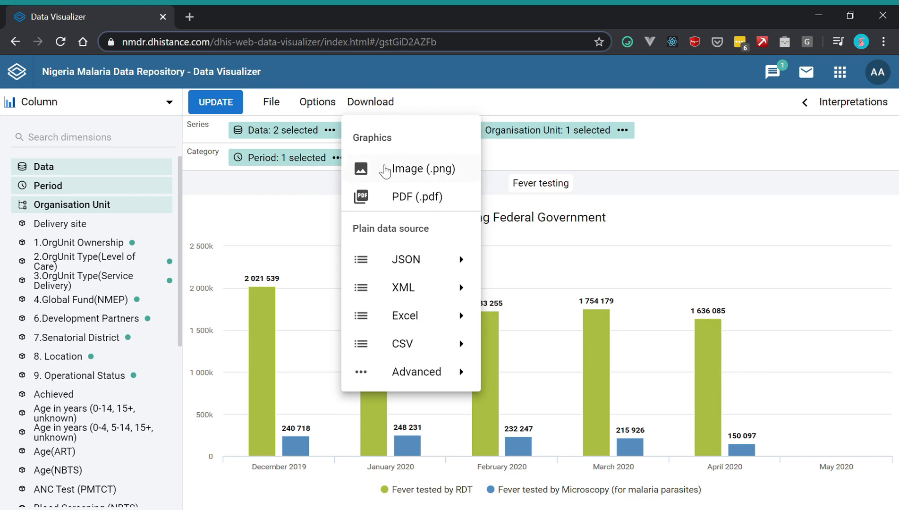
{"action": "left_click", "coordinate": [385, 170]}
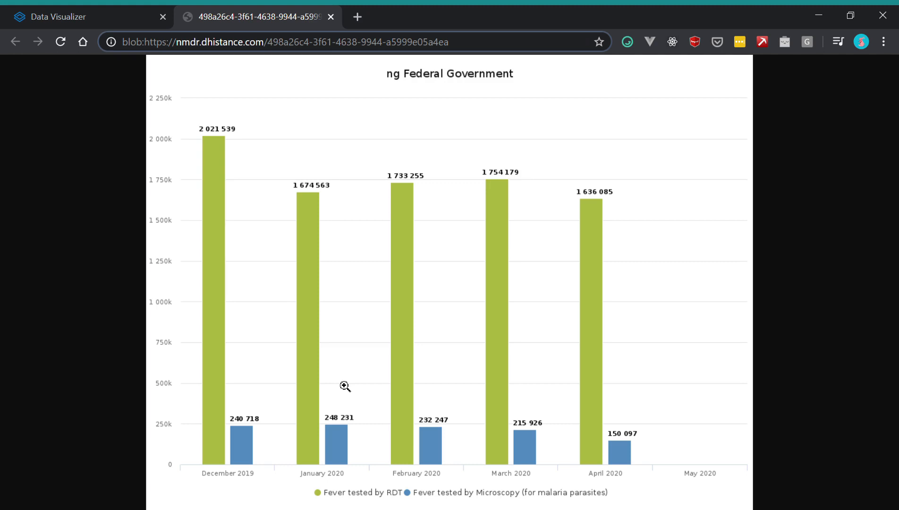
{"action": "left_click", "coordinate": [336, 18]}
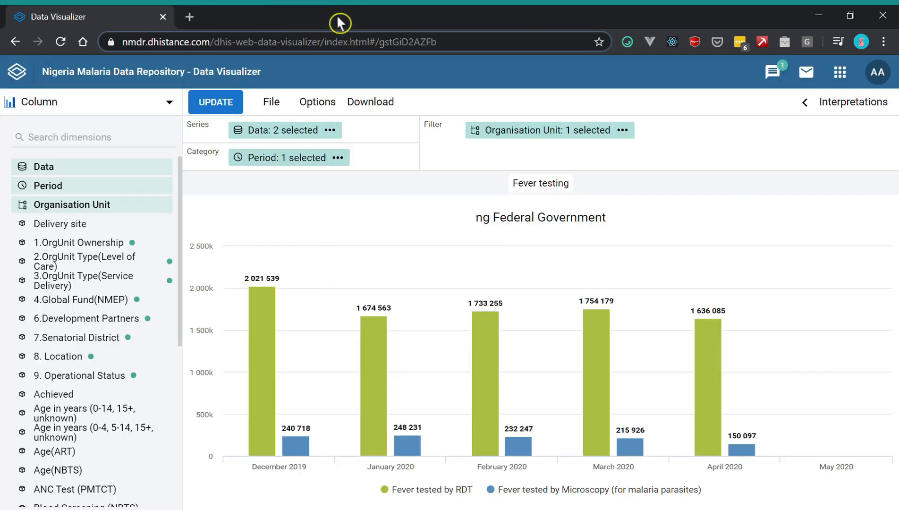
- Examine the Data, Axis & Legend and Style chart options and close them without changing any
{"action": "left_click", "coordinate": [328, 106]}
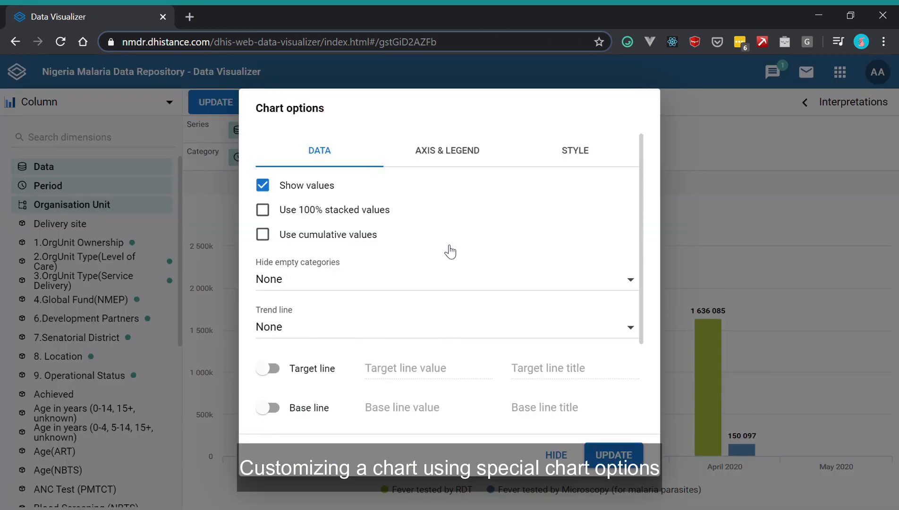
{"action": "scroll", "coordinate": [454, 302], "scroll_direction": "down", "scroll_amount": 2}
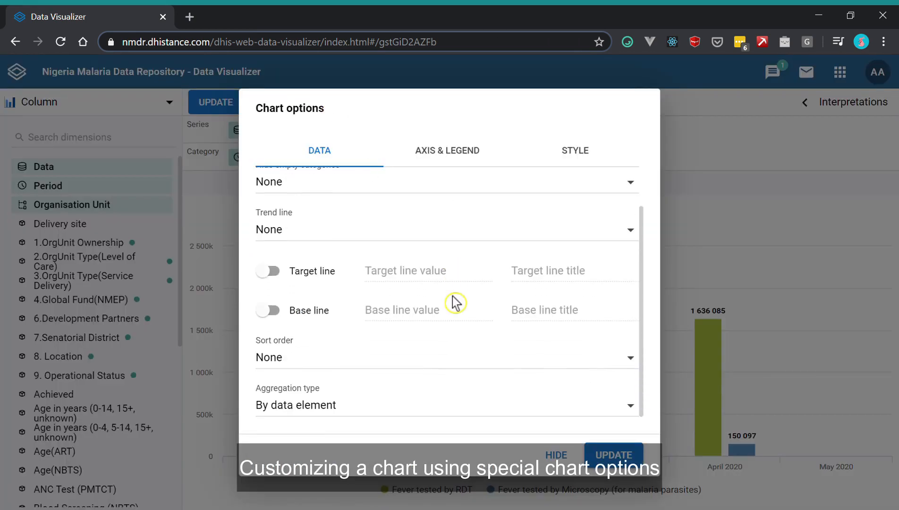
{"action": "scroll", "coordinate": [455, 302], "scroll_direction": "up", "scroll_amount": 2}
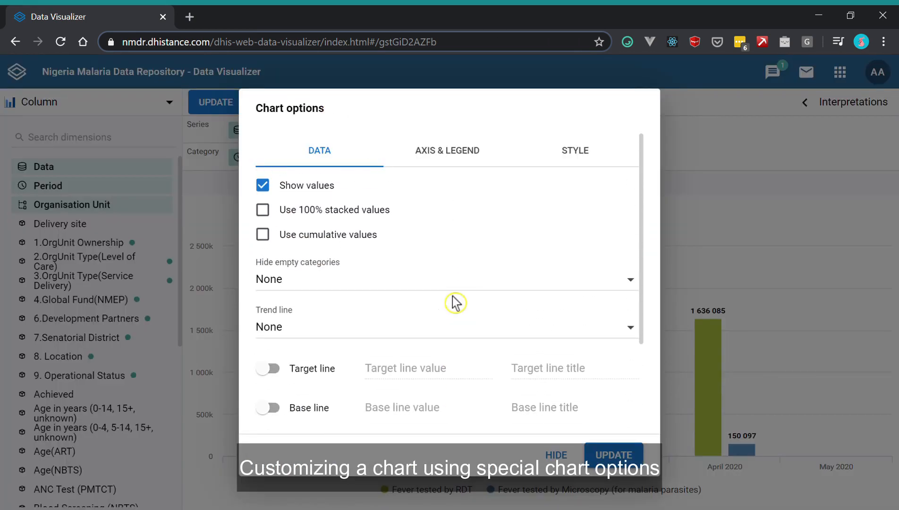
{"action": "left_click", "coordinate": [464, 163]}
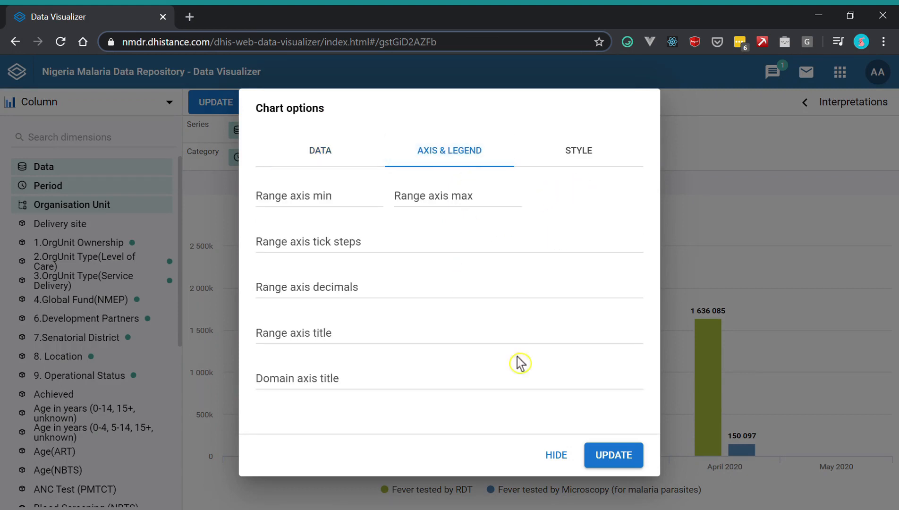
{"action": "left_click", "coordinate": [574, 154]}
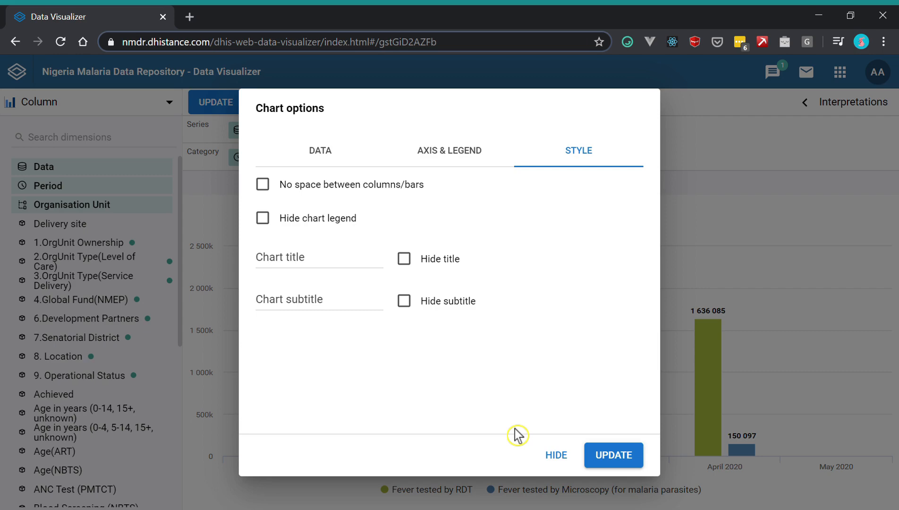
{"action": "left_click", "coordinate": [553, 455]}
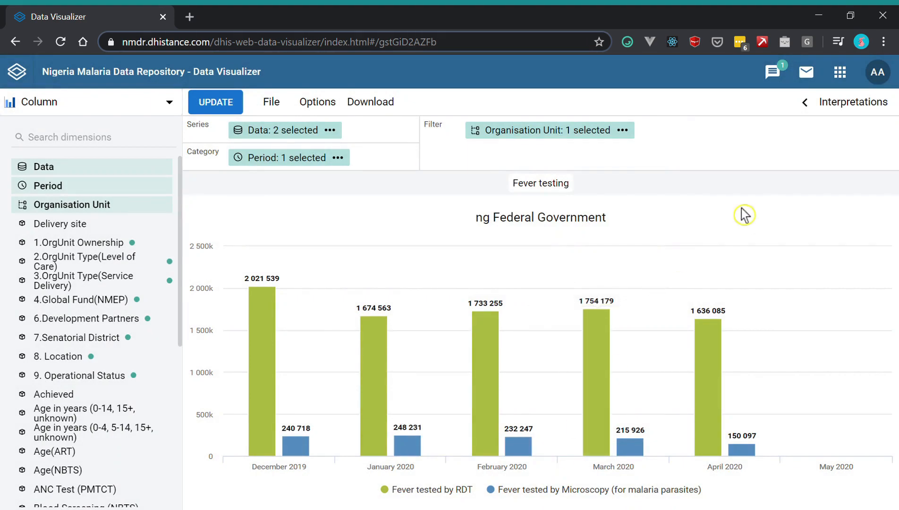
- Show the chart details and interpretations for the Fever testing chart
{"action": "left_click", "coordinate": [833, 113]}
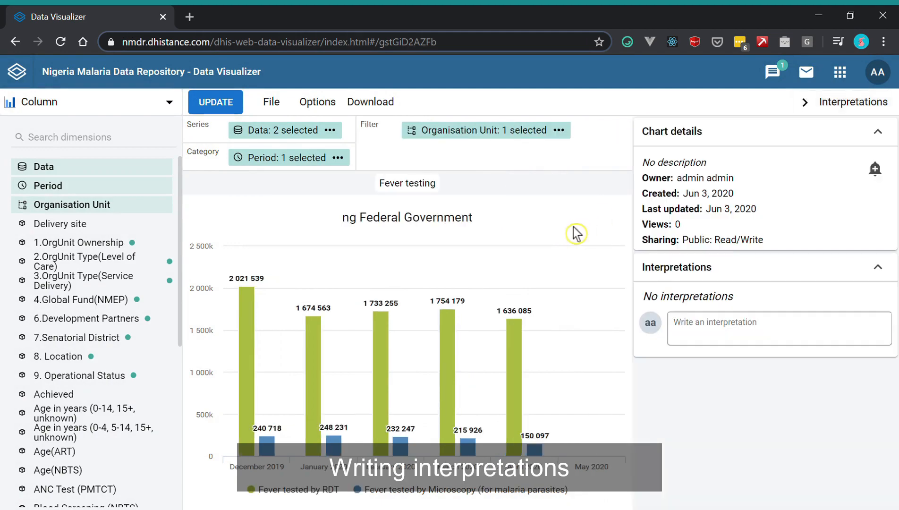